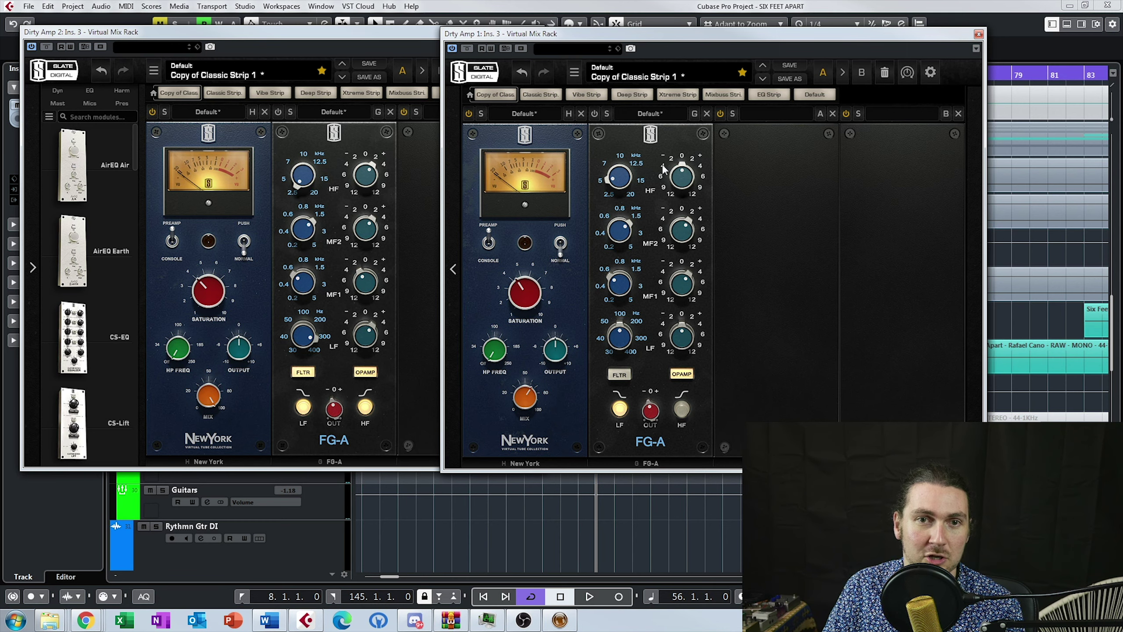
- Play the guitars with FG-A off, switching between the Dirty Amp 2 and Dirty Amp 1 racks
{"action": "key", "text": "space"}
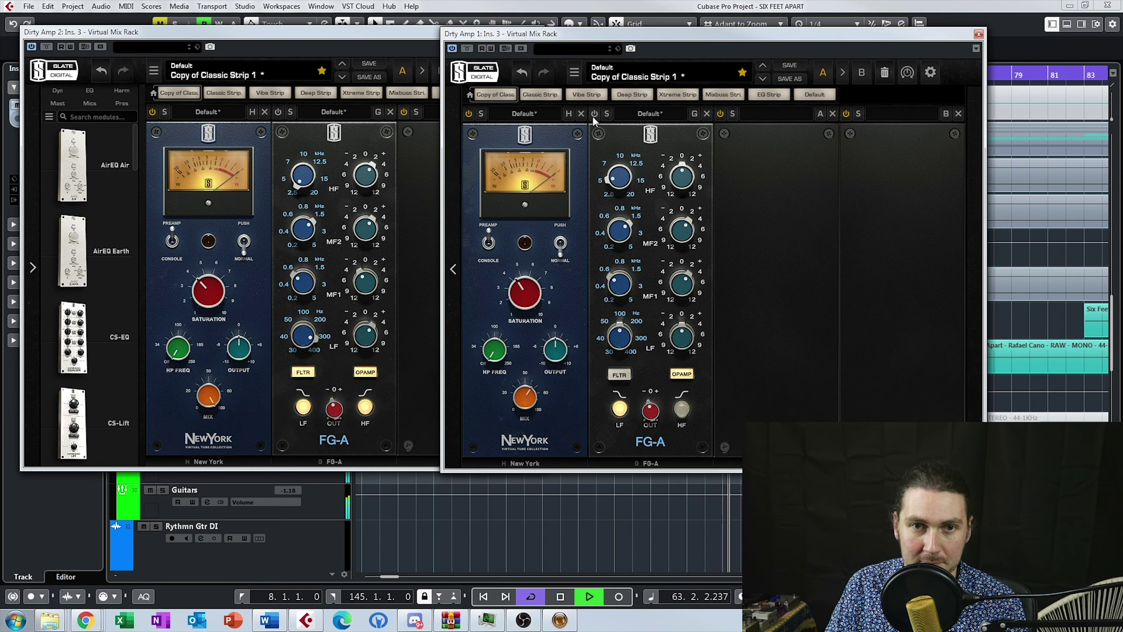
{"action": "key", "text": "space"}
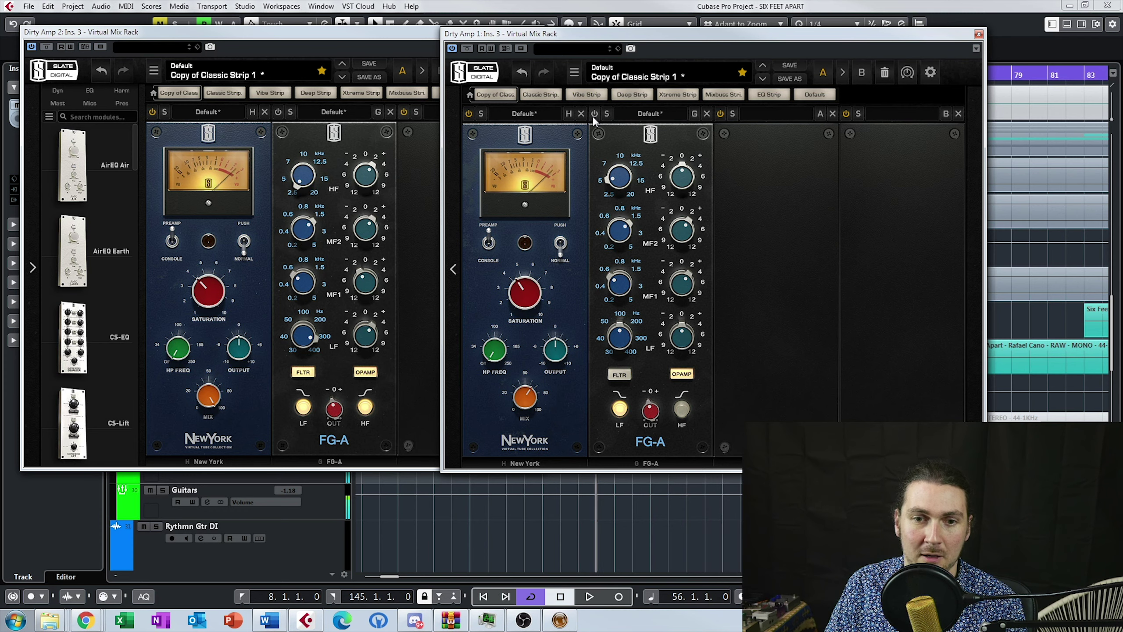
{"action": "key", "text": "space"}
{"action": "left_click", "coordinate": [260, 121]}
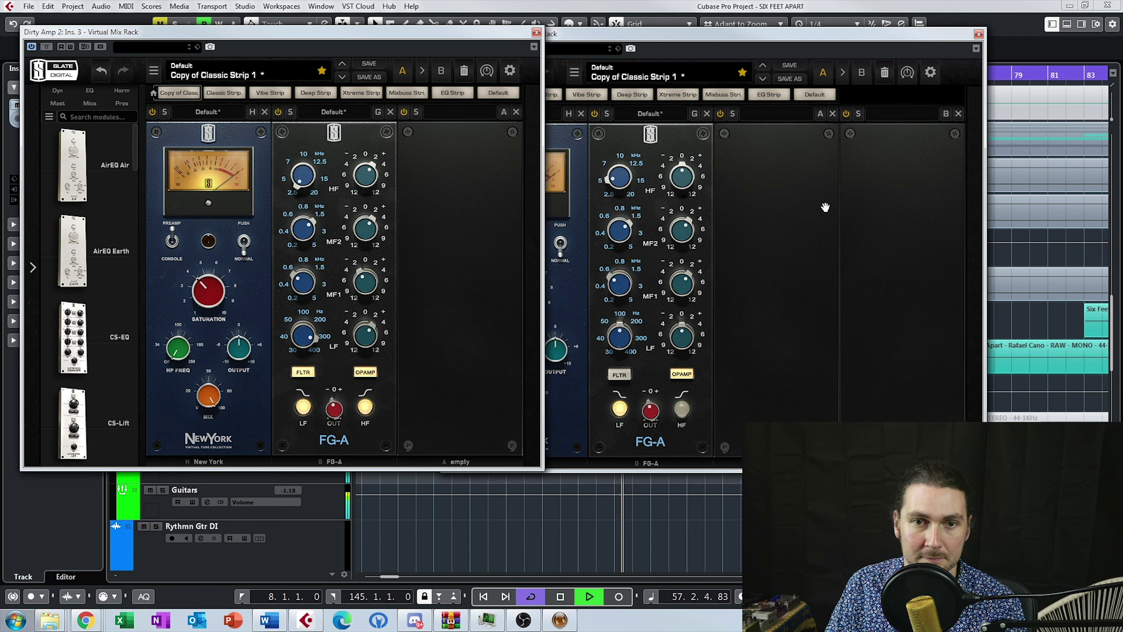
{"action": "left_click", "coordinate": [628, 46]}
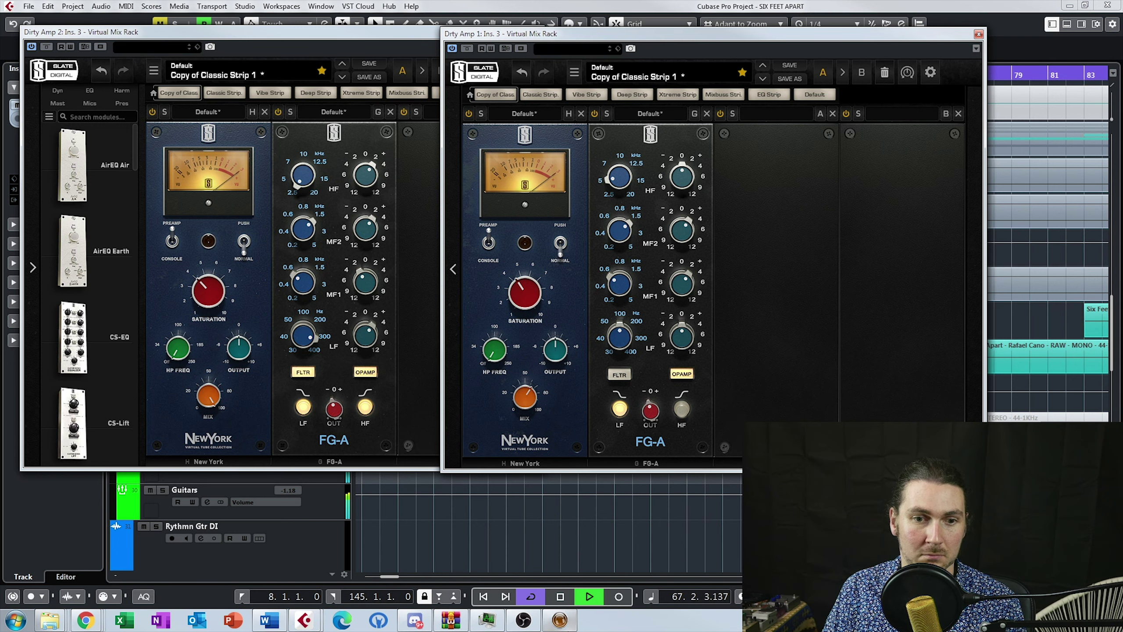
{"action": "left_click", "coordinate": [372, 17]}
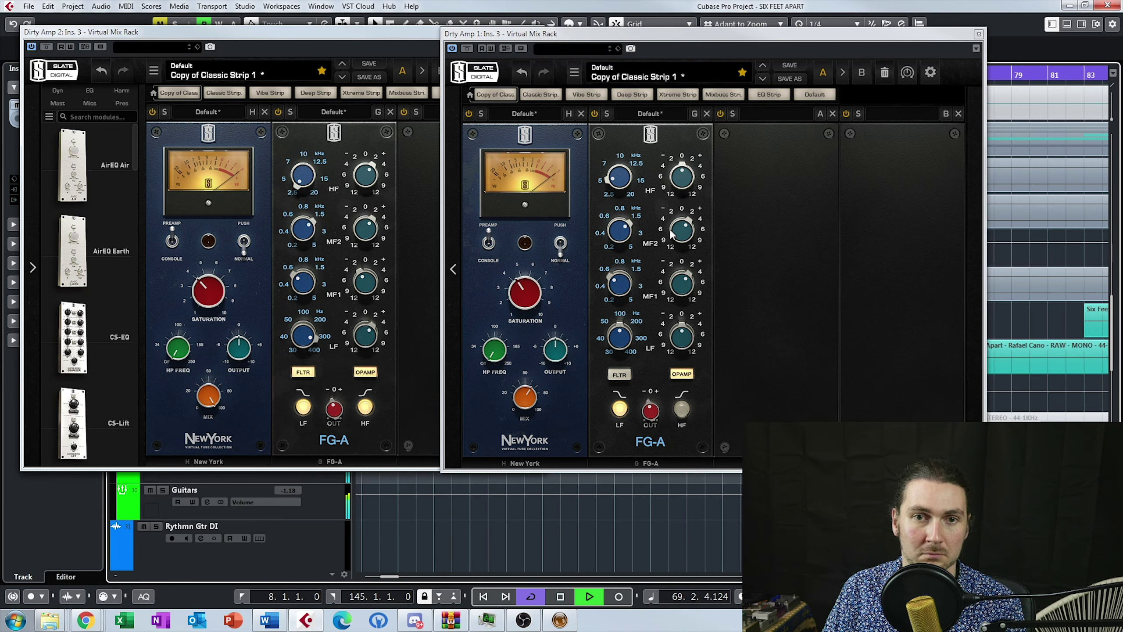
{"action": "left_click", "coordinate": [592, 114]}
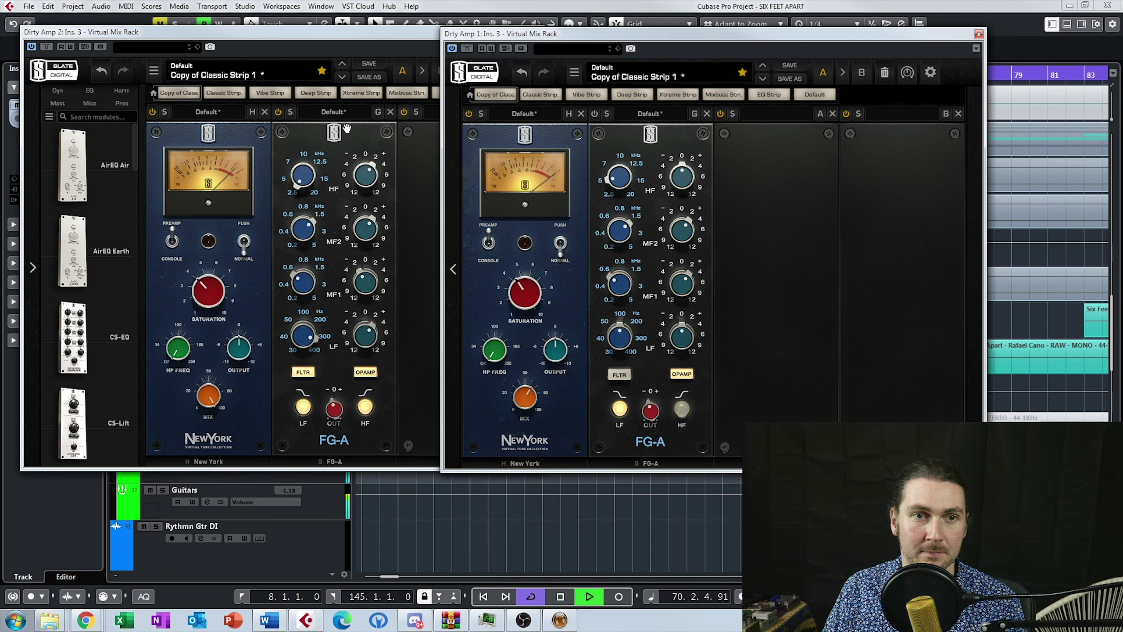
{"action": "left_click", "coordinate": [278, 114]}
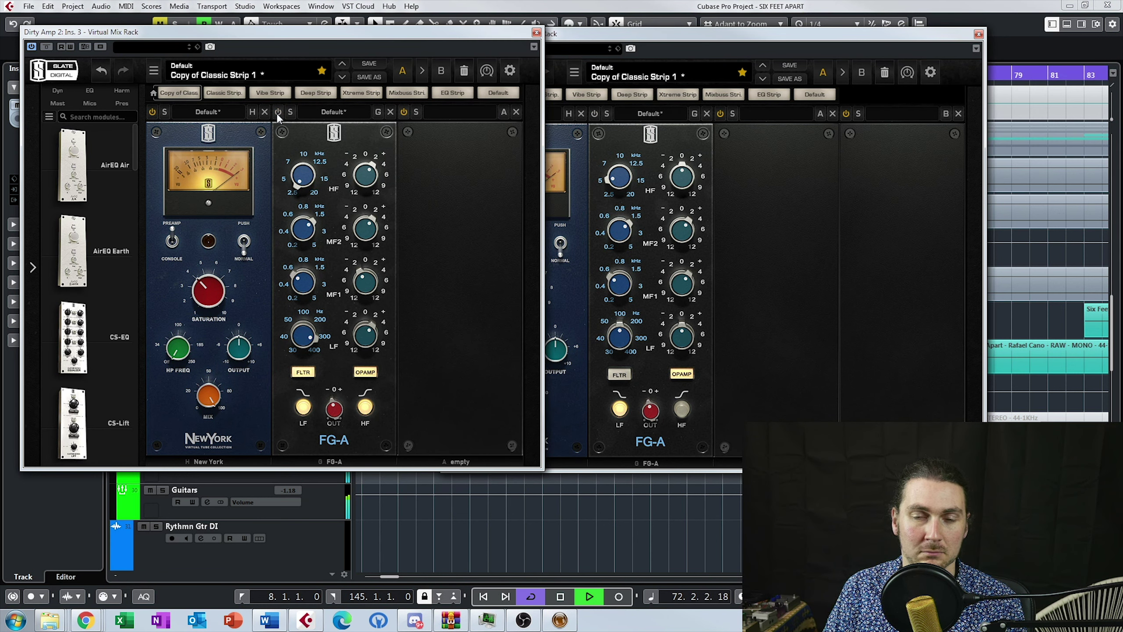
- Replay from an earlier bar, turn the FG-A EQ on in both Dirty Amp racks, then stop
{"action": "key", "text": "space"}
{"action": "key", "text": "space"}
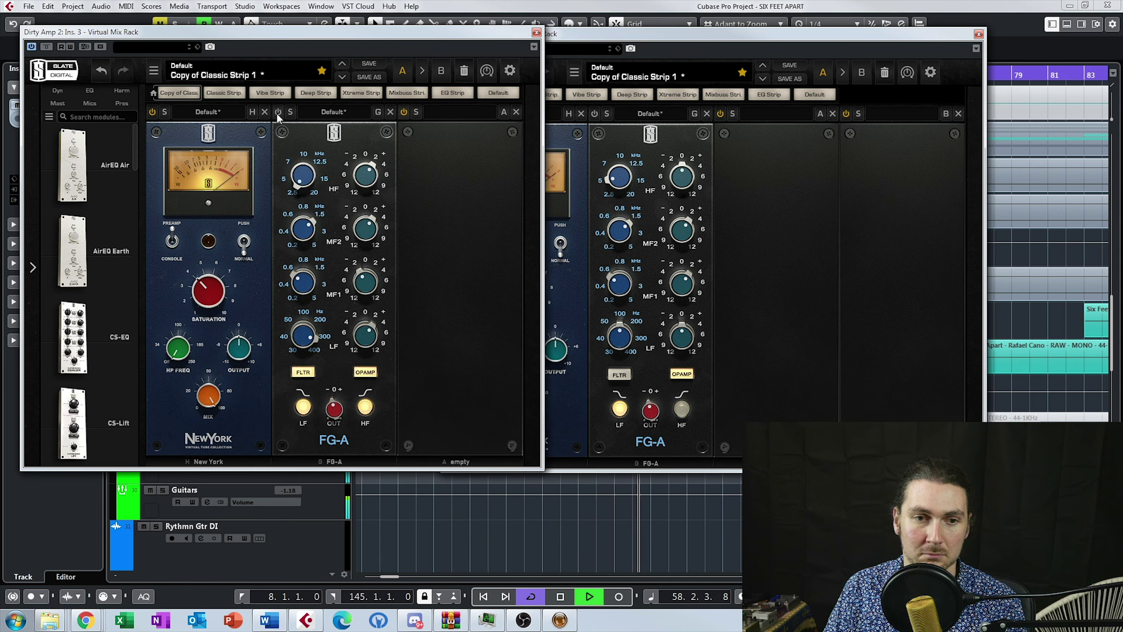
{"action": "left_click", "coordinate": [278, 112]}
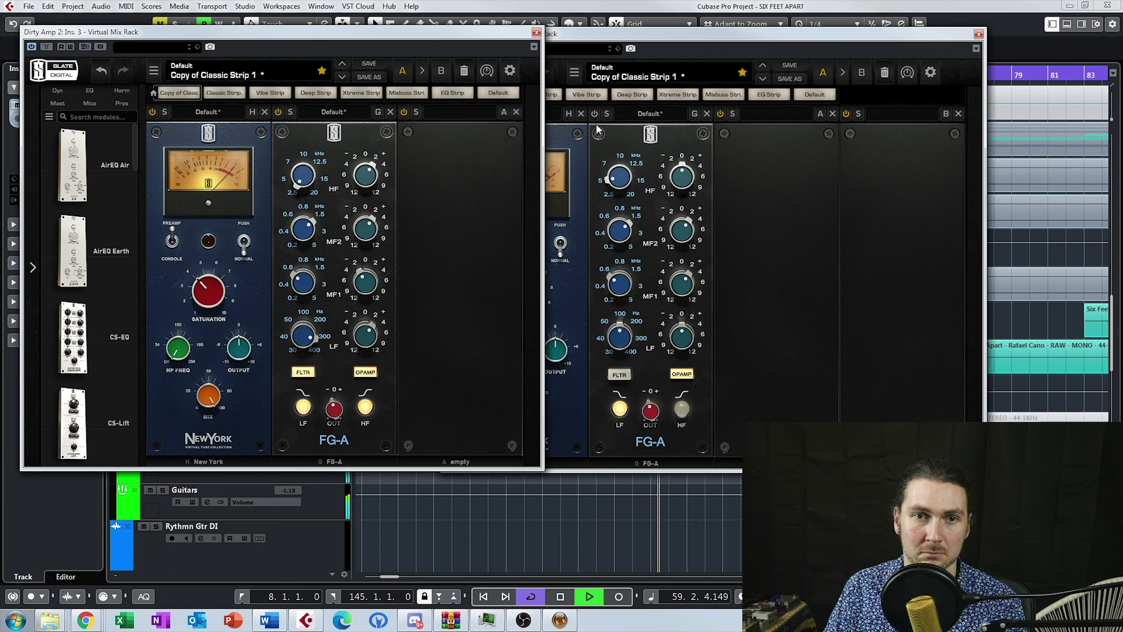
{"action": "left_click", "coordinate": [594, 114]}
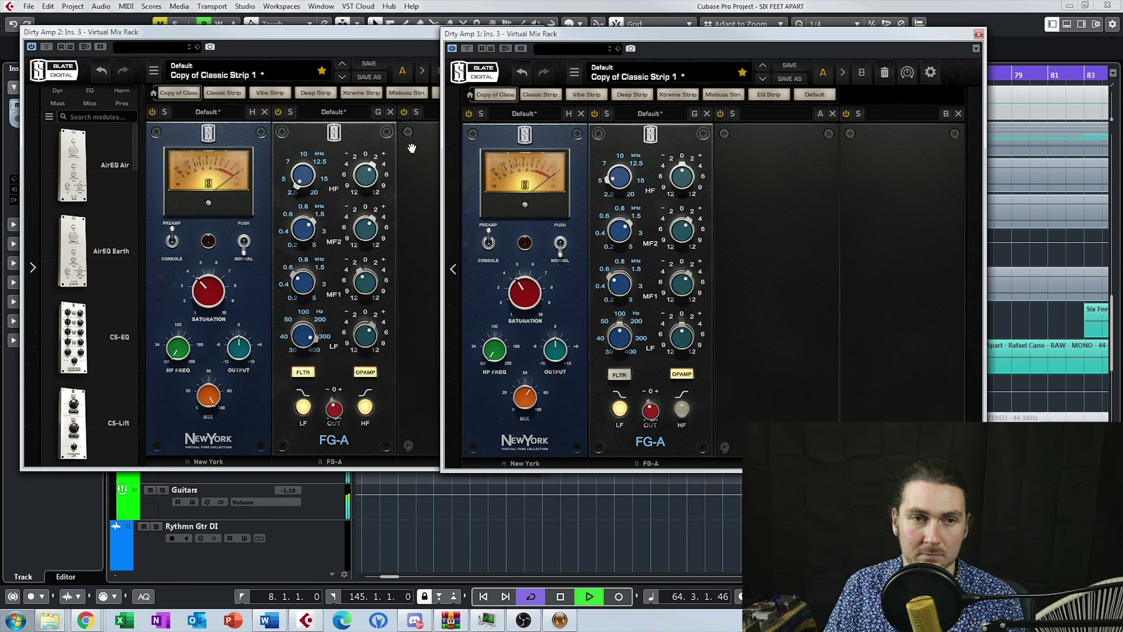
{"action": "key", "text": "space"}
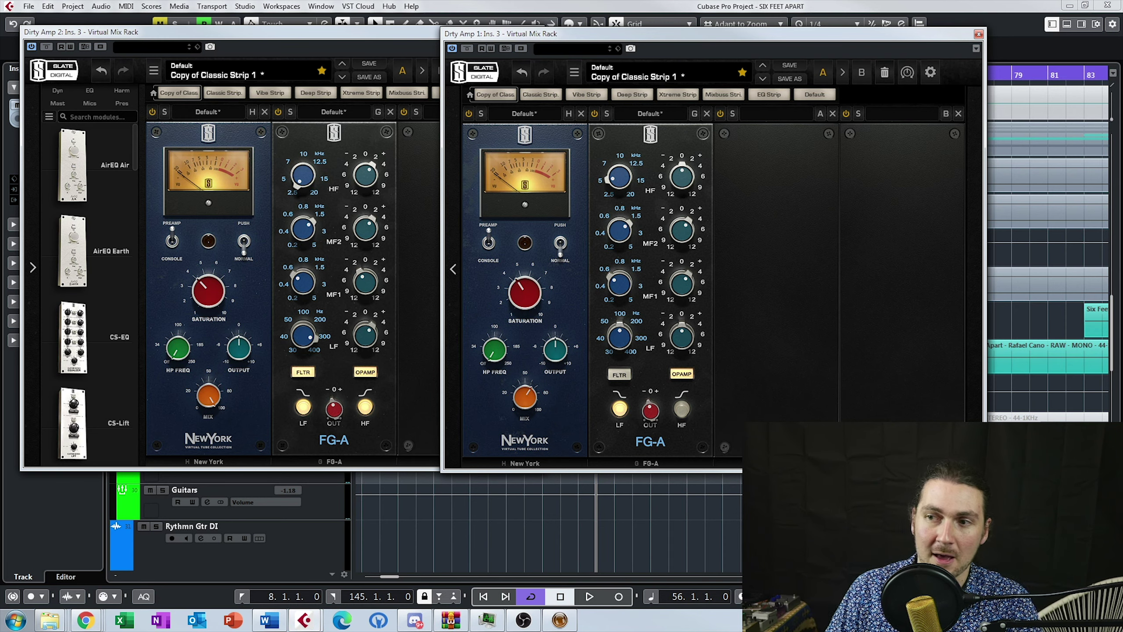
- Solo the Guitars group track in the track list
{"action": "left_click", "coordinate": [162, 489]}
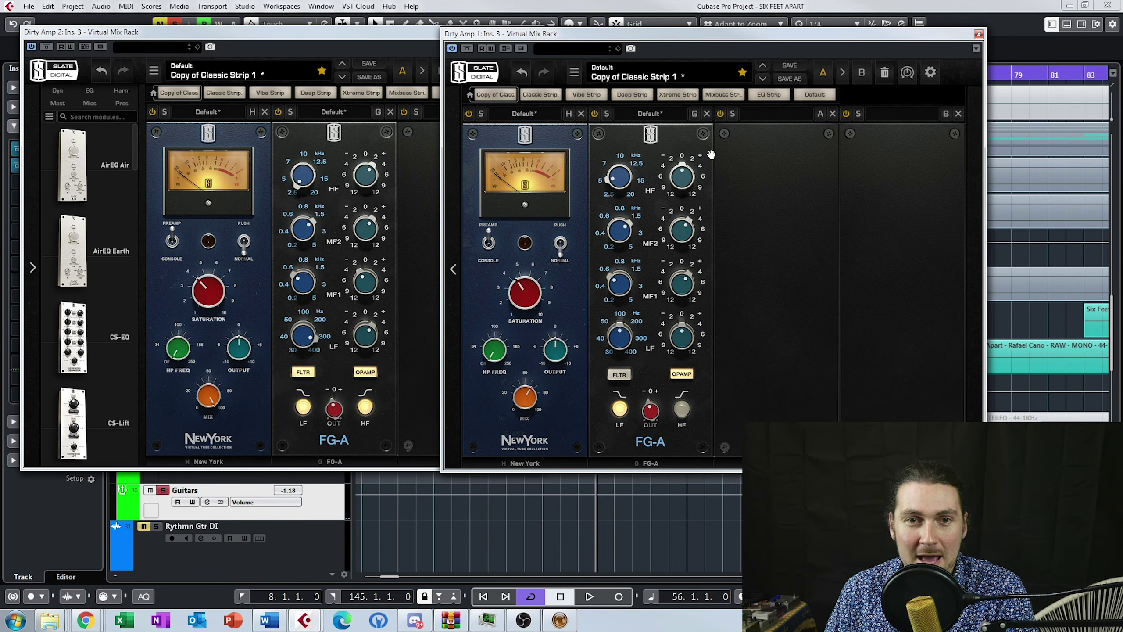
{"action": "mouse_move", "coordinate": [690, 297]}
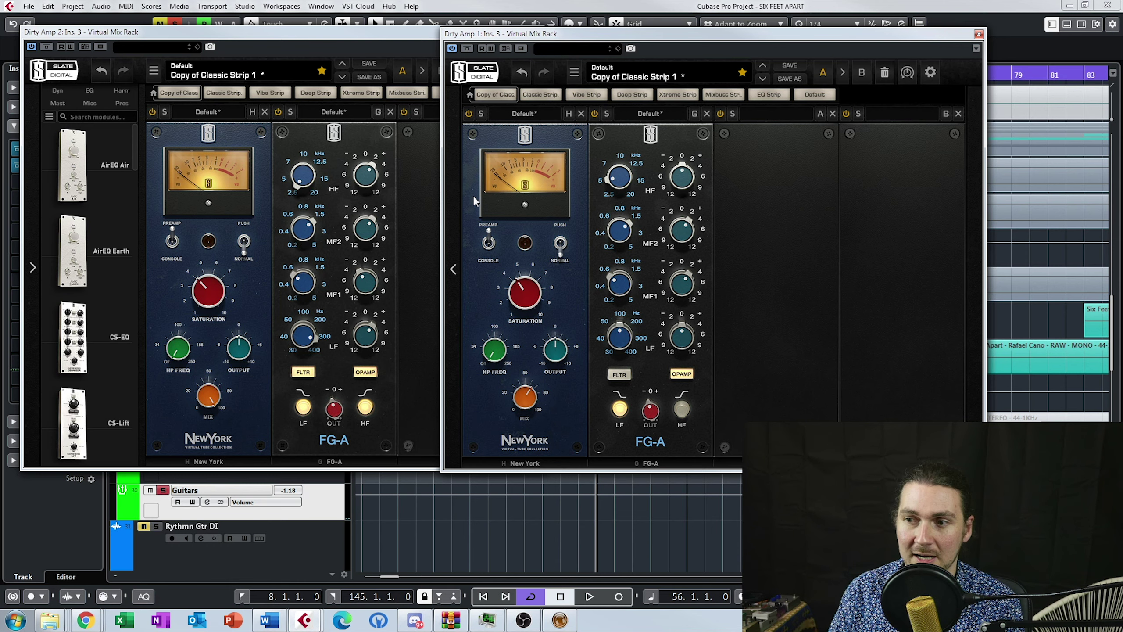
- Play the soloed guitars, bringing the Dirty Amp 2 and then Dirty Amp 1 racks forward
{"action": "key", "text": "space"}
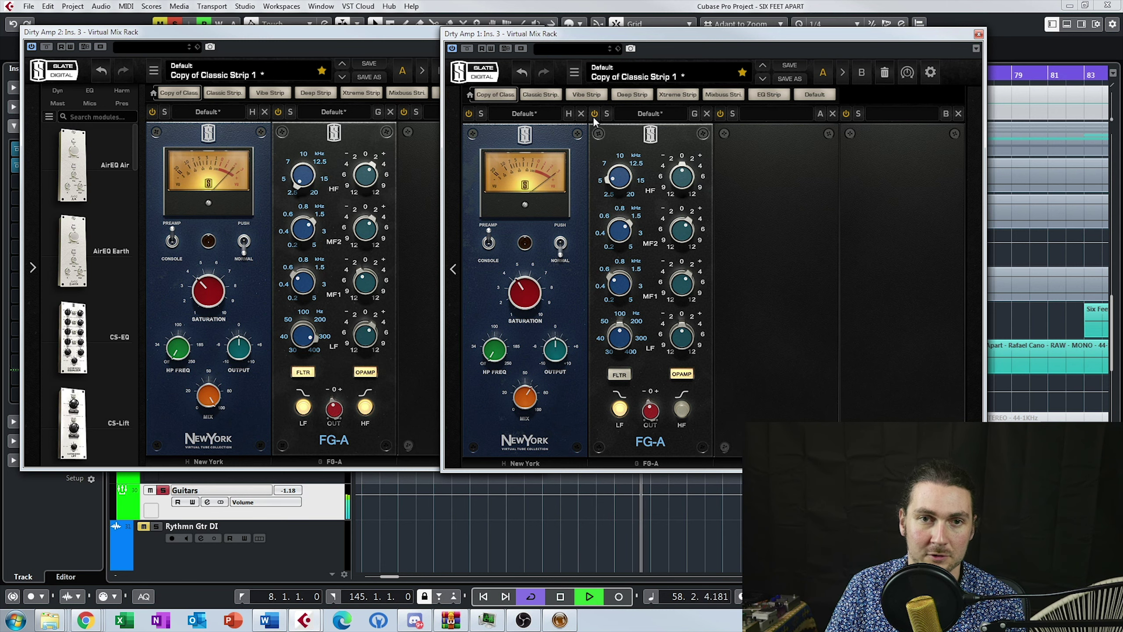
{"action": "left_click", "coordinate": [279, 110]}
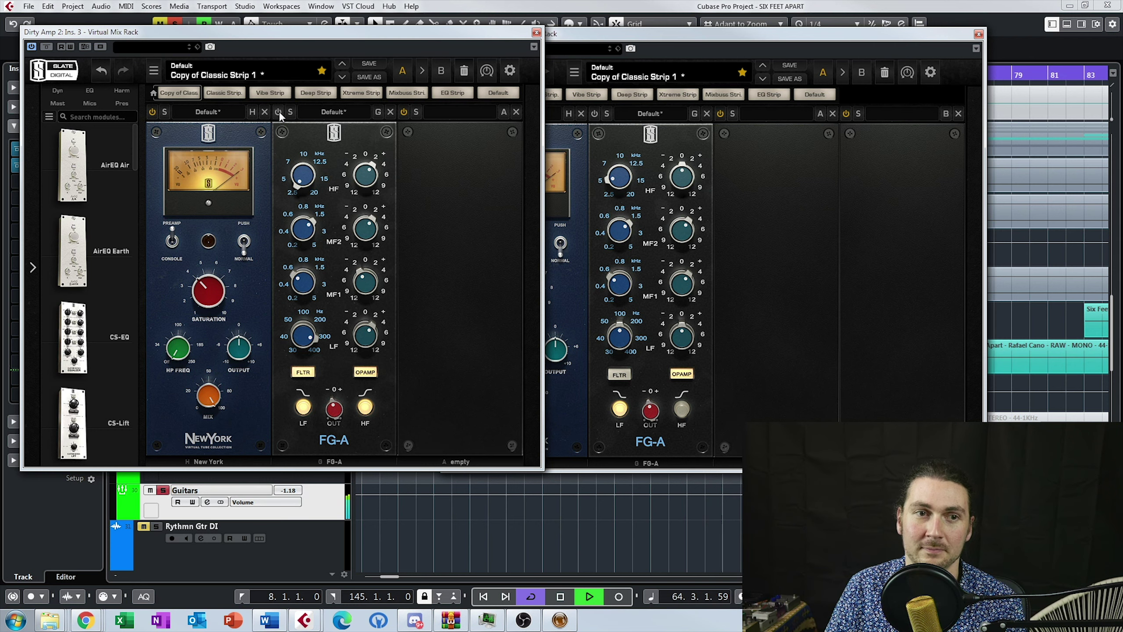
{"action": "left_click", "coordinate": [595, 114]}
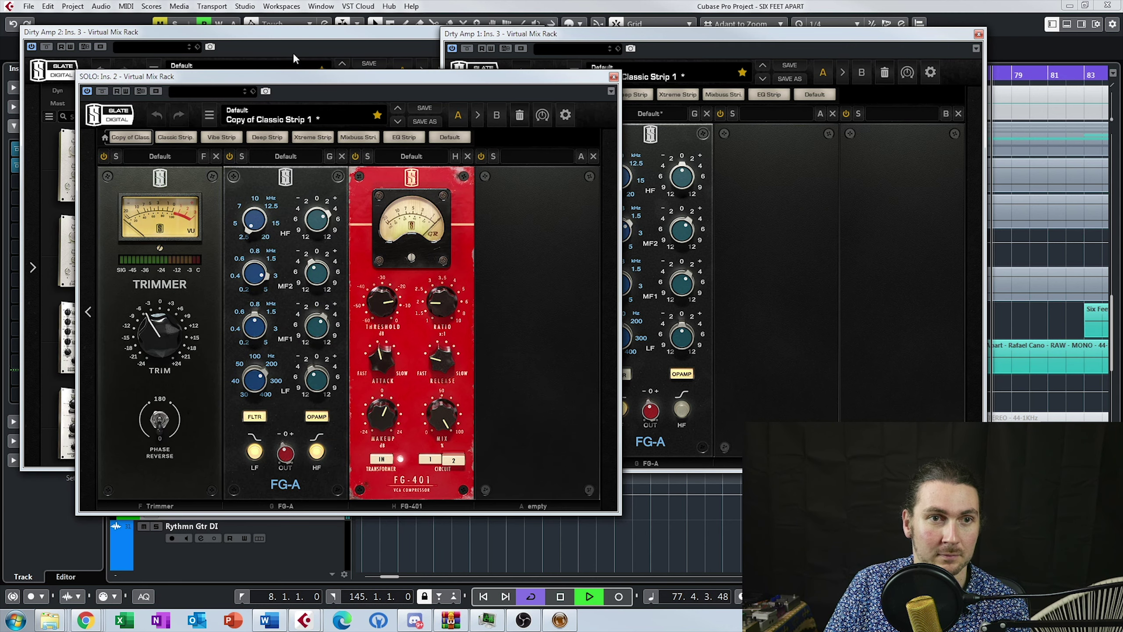
- Close the Dirty Amp 1 and Dirty Amp 2 racks and move the SOLO rack right
{"action": "left_click_drag", "start_coordinate": [309, 75], "coordinate": [485, 82]}
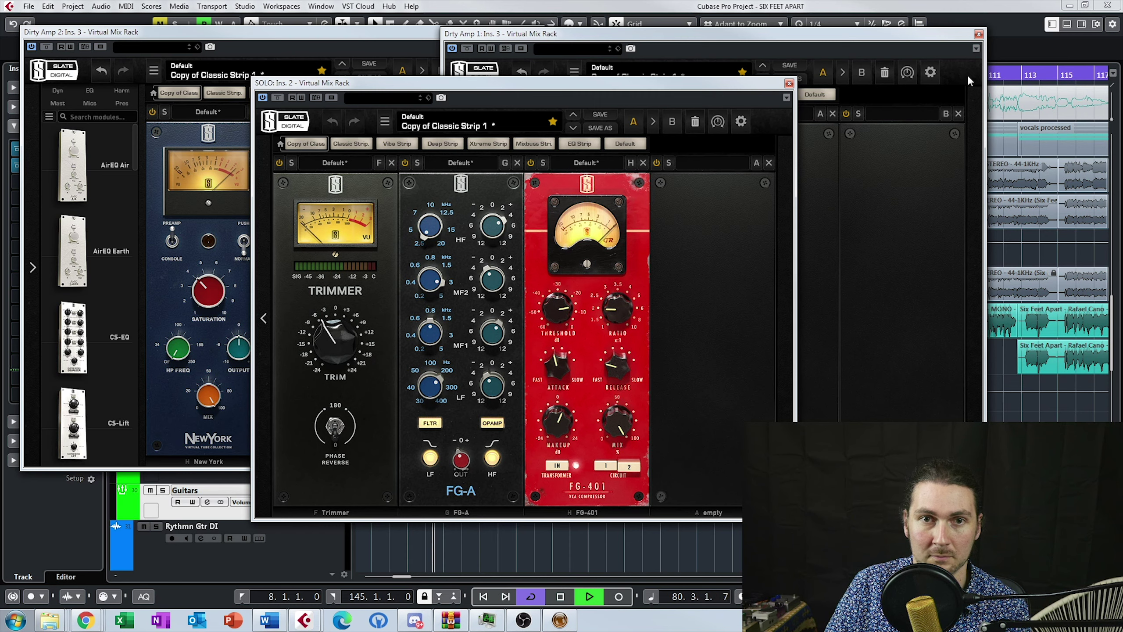
{"action": "left_click", "coordinate": [978, 34]}
{"action": "left_click", "coordinate": [512, 41]}
{"action": "left_click", "coordinate": [536, 32]}
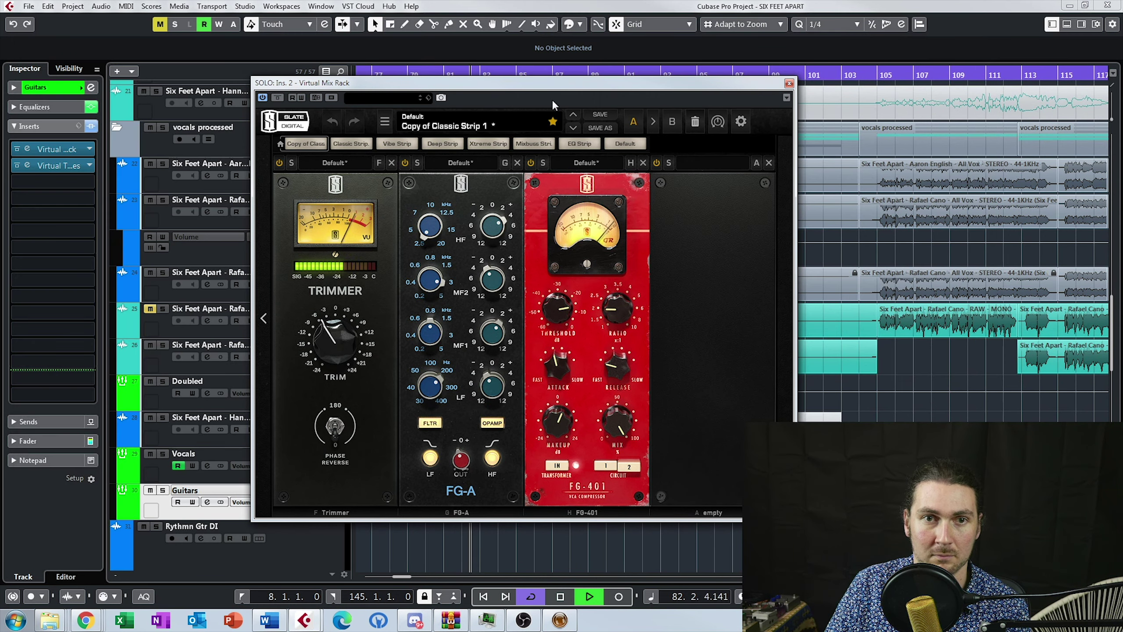
{"action": "left_click_drag", "start_coordinate": [572, 97], "coordinate": [824, 45]}
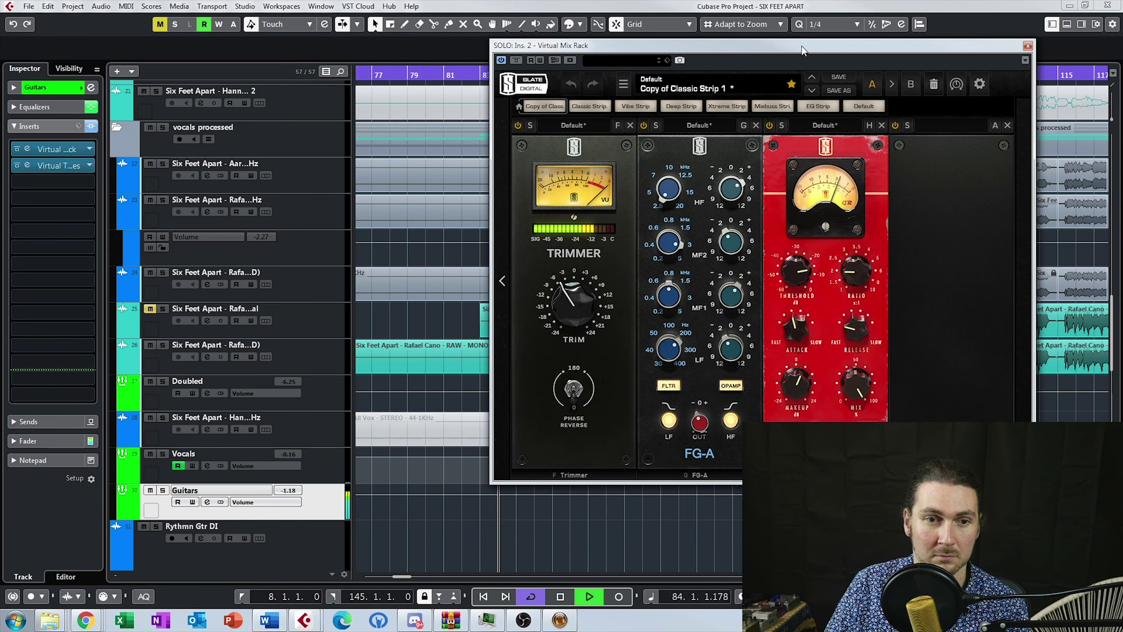
- Toggle the SOLO rack's FG-A EQ on, off and back on
{"action": "left_click", "coordinate": [644, 125]}
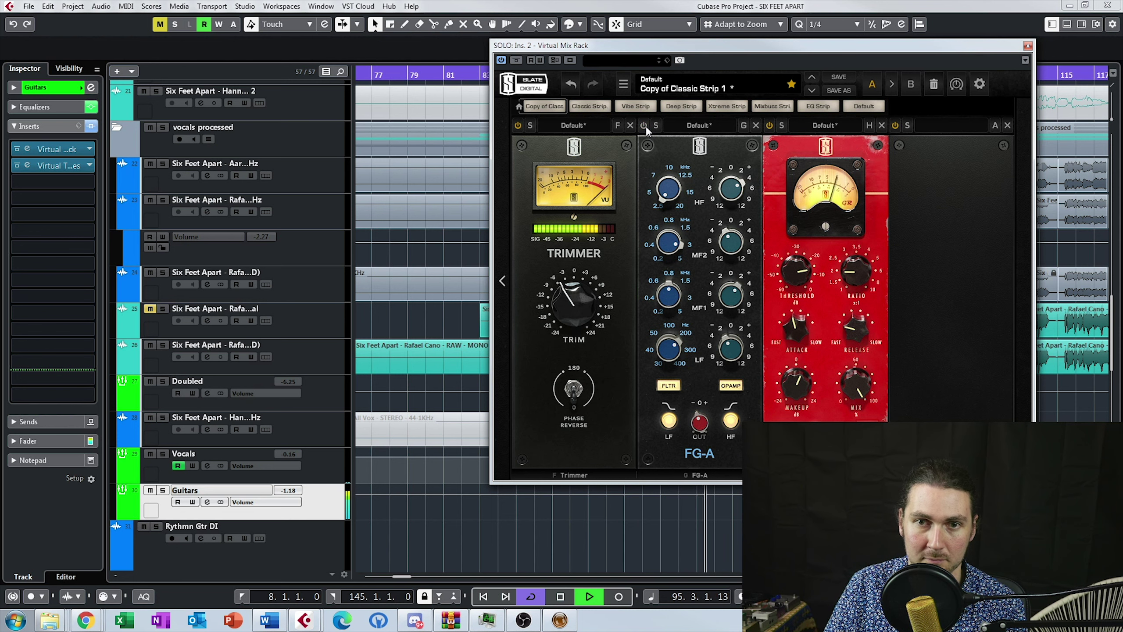
{"action": "left_click", "coordinate": [644, 125]}
{"action": "left_click", "coordinate": [644, 125]}
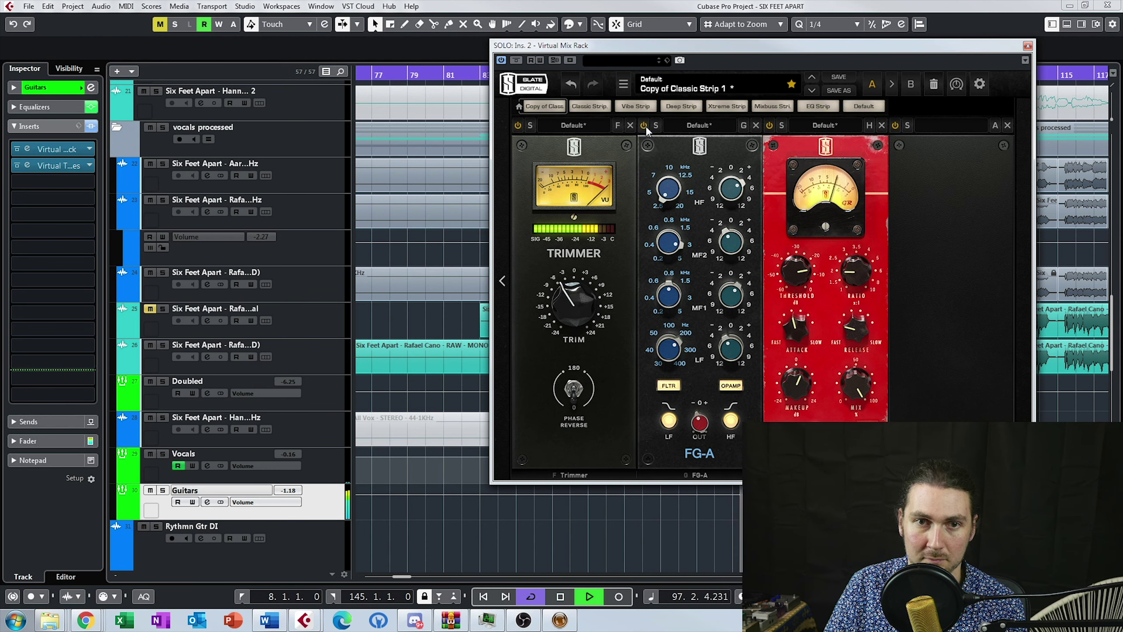
- Stop the solo guitar playback so the playhead returns to its start position
{"action": "key", "text": "space"}
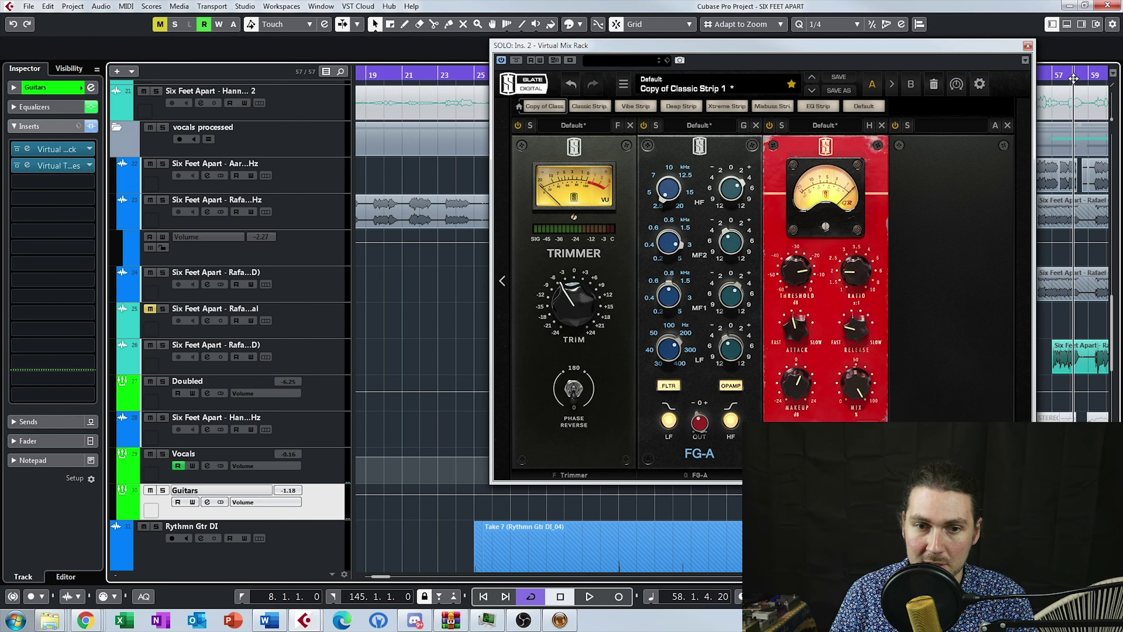
- Move the mix rack aside, set the playhead to bar 73, and select the SOLO track
{"action": "key", "text": "KP_Subtract"}
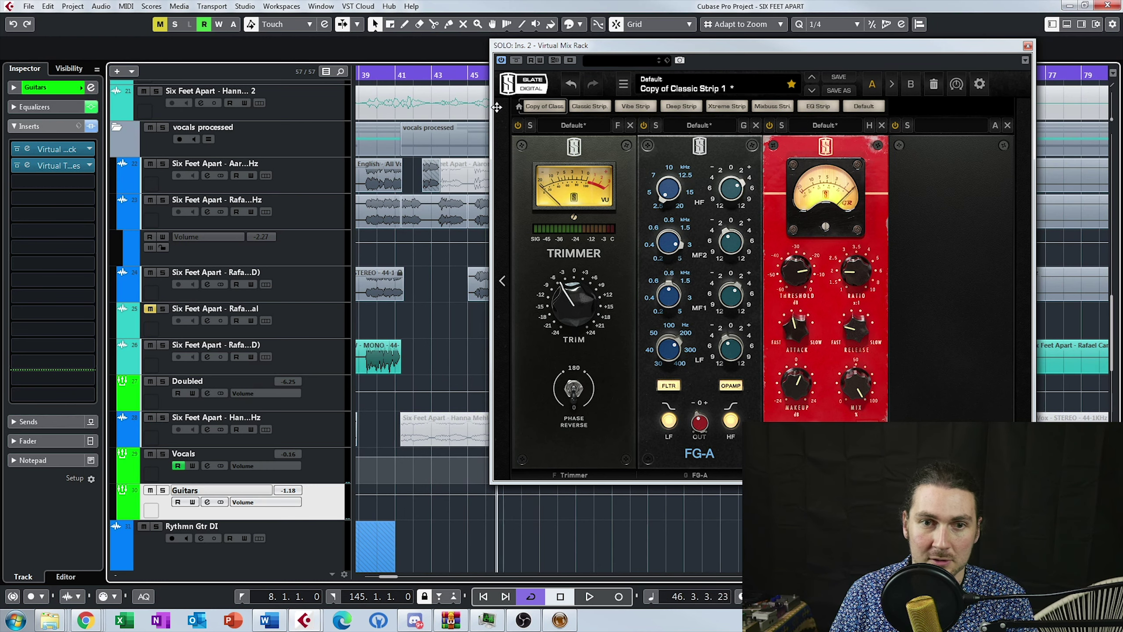
{"action": "left_click_drag", "start_coordinate": [1001, 48], "coordinate": [613, 39]}
{"action": "left_click_drag", "start_coordinate": [1112, 305], "coordinate": [1113, 126]}
{"action": "left_click_drag", "start_coordinate": [811, 75], "coordinate": [730, 124]}
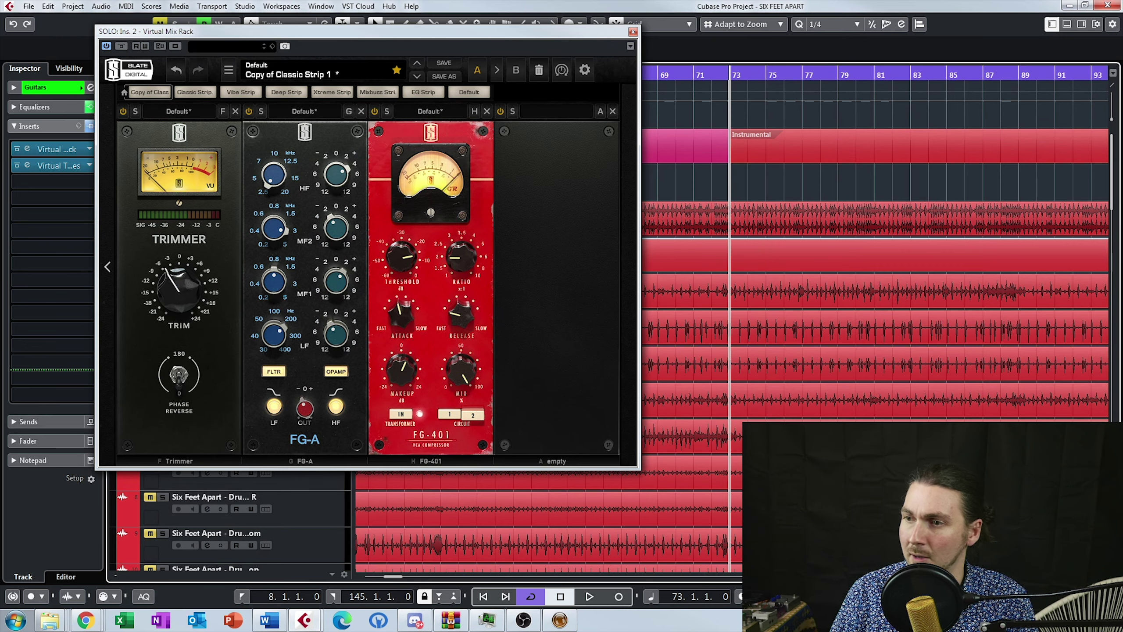
{"action": "left_click", "coordinate": [524, 245]}
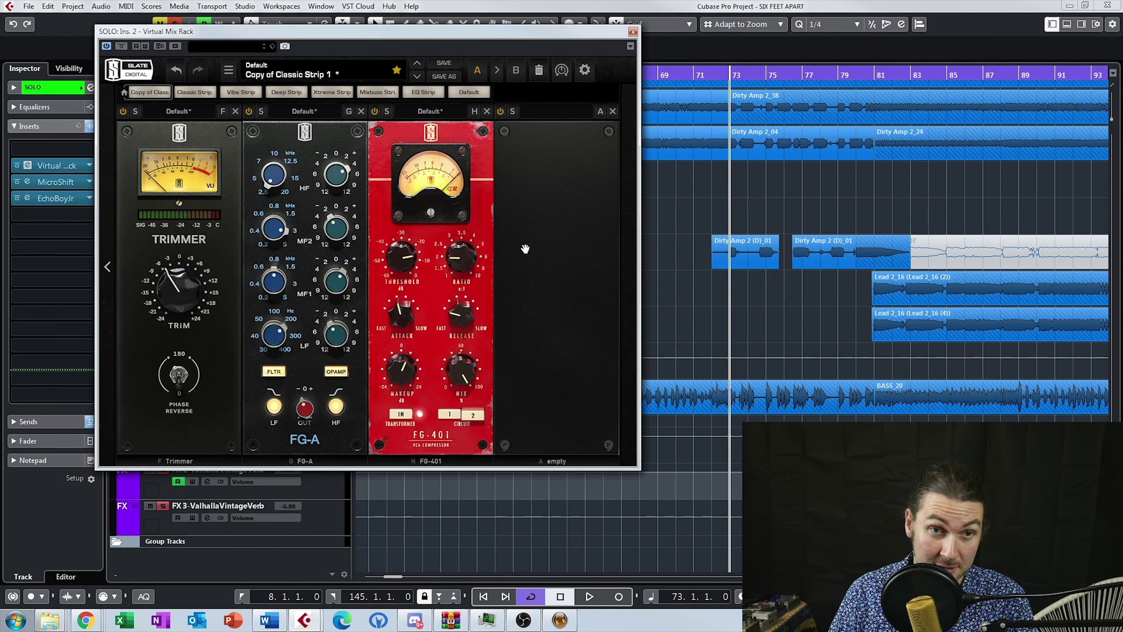
{"action": "scroll", "coordinate": [968, 225], "scroll_direction": "up", "scroll_amount": 15}
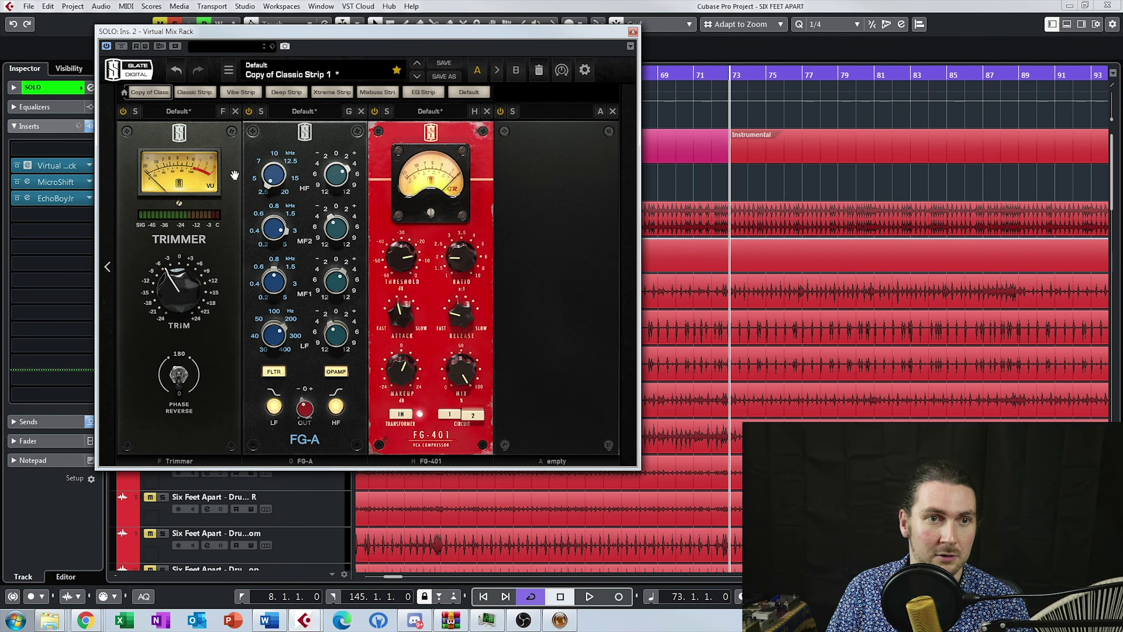
- Play from bar 73, zoom the timeline out, and jump the playhead to bar 81
{"action": "key", "text": "space"}
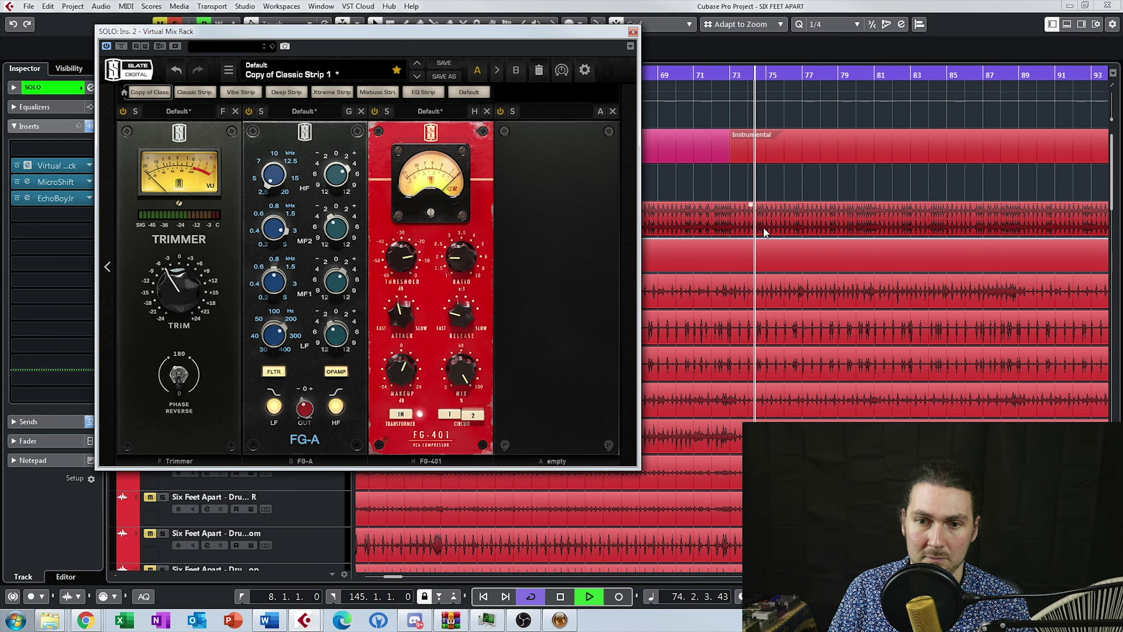
{"action": "key", "text": "g"}
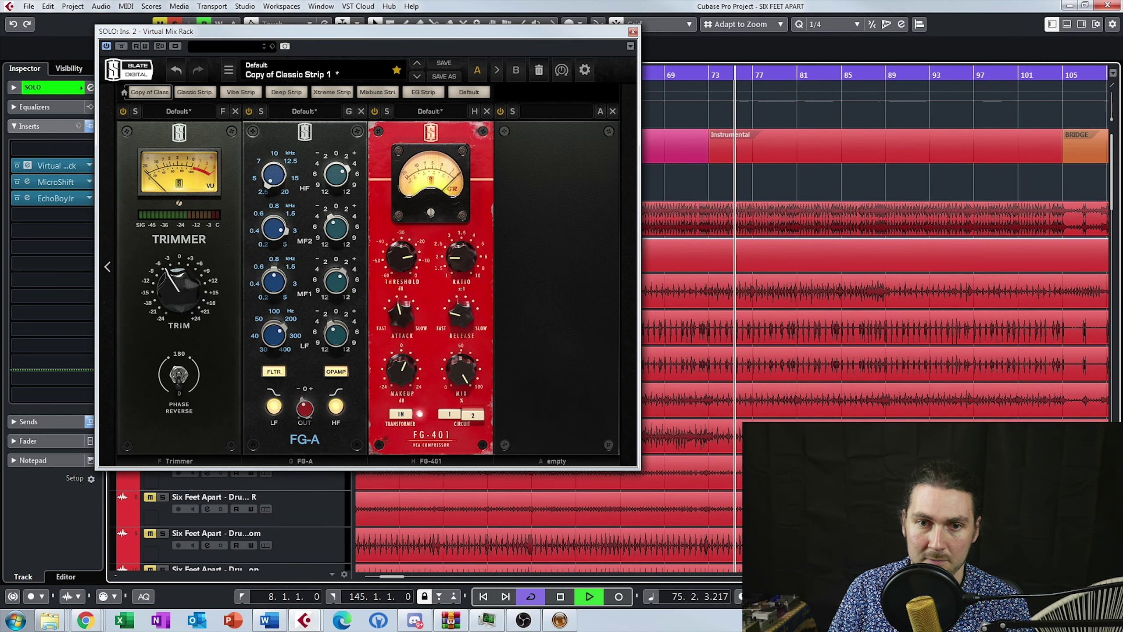
{"action": "scroll", "coordinate": [509, 522], "scroll_direction": "down", "scroll_amount": 5}
{"action": "scroll", "coordinate": [508, 522], "scroll_direction": "down", "scroll_amount": 15}
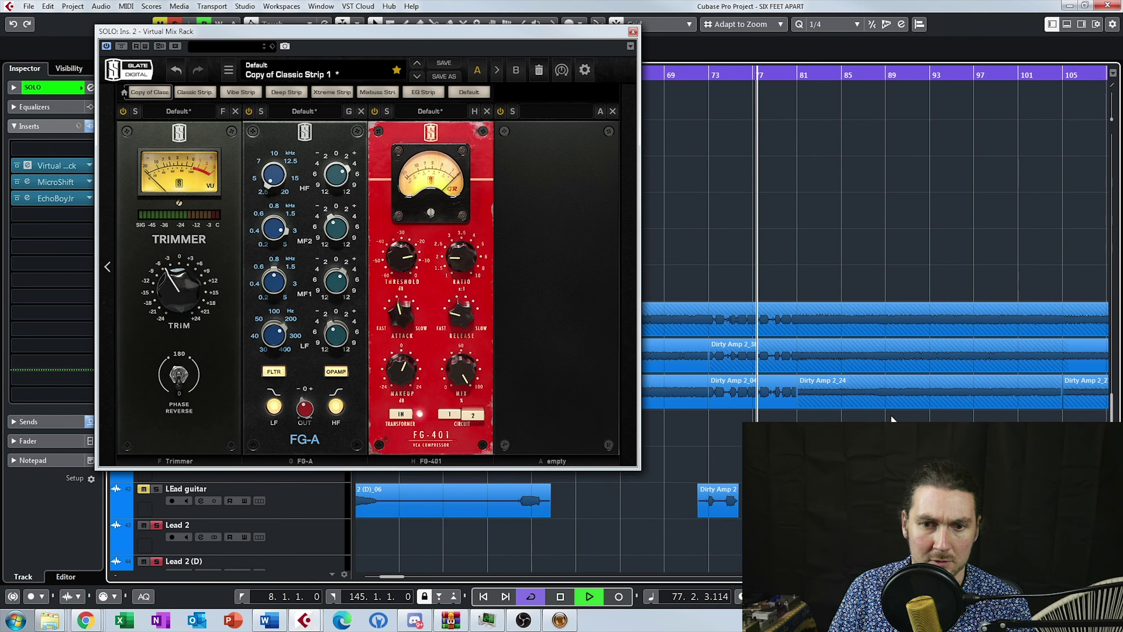
{"action": "scroll", "coordinate": [890, 415], "scroll_direction": "down", "scroll_amount": 5}
{"action": "left_click", "coordinate": [794, 76]}
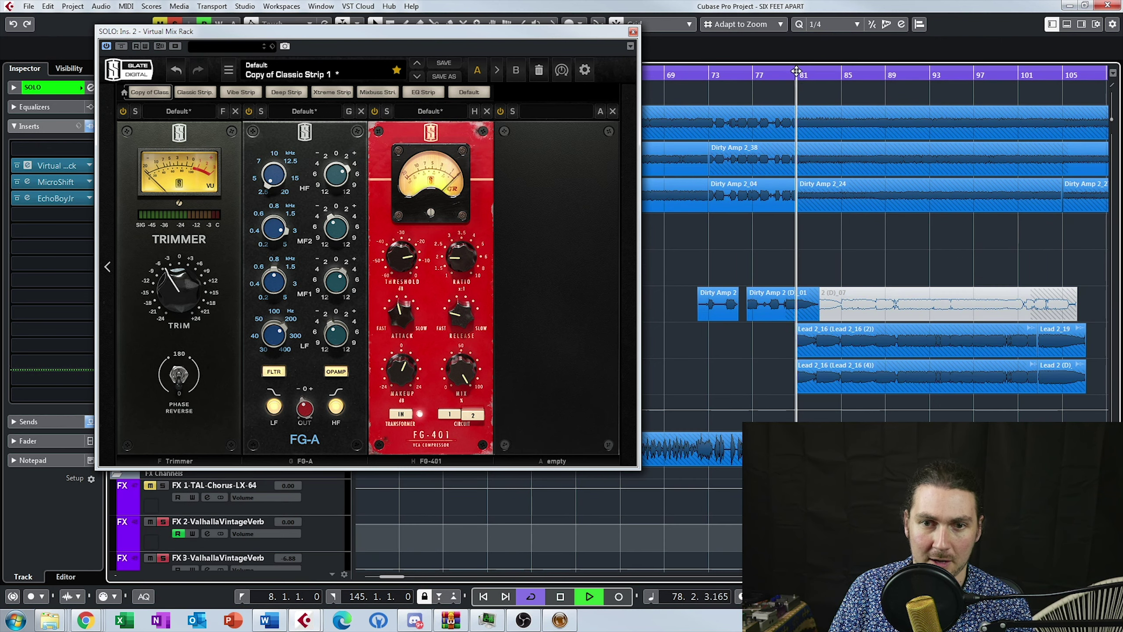
- Bypass FG-A, play from bar 81, and toggle the EQ on and off, ending enabled
{"action": "key", "text": "space"}
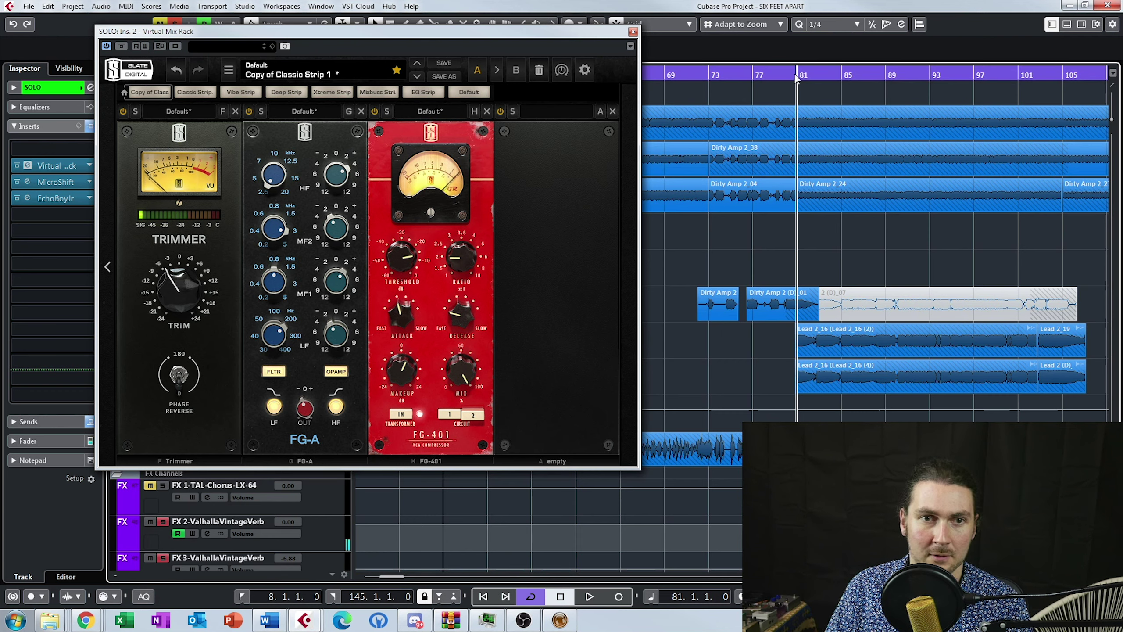
{"action": "left_click", "coordinate": [249, 111]}
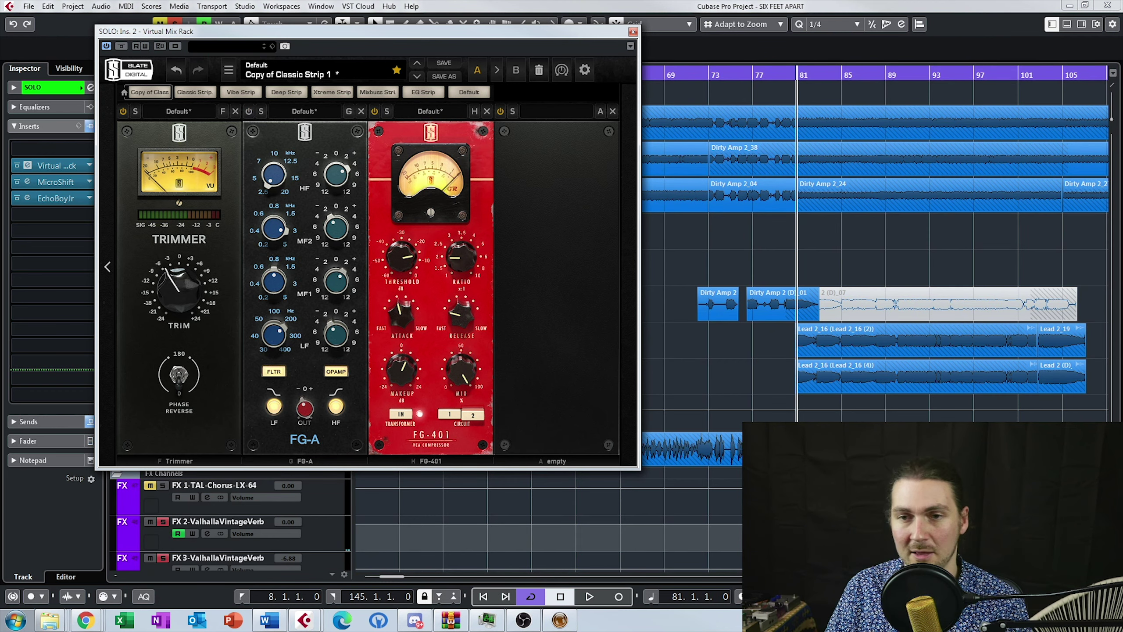
{"action": "key", "text": "space"}
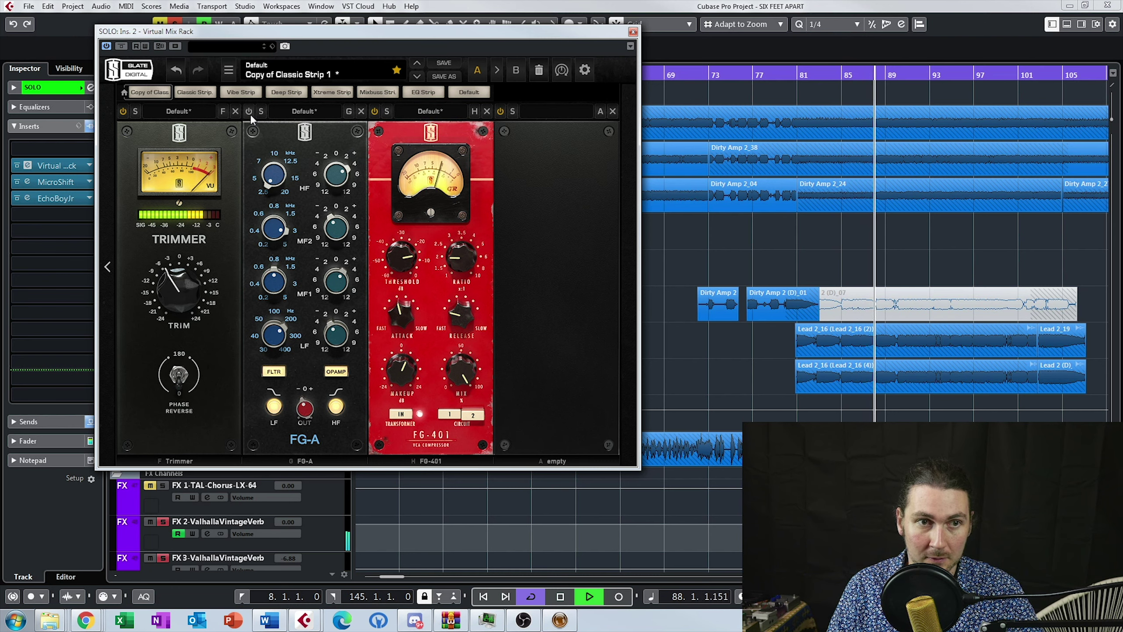
{"action": "left_click", "coordinate": [249, 111]}
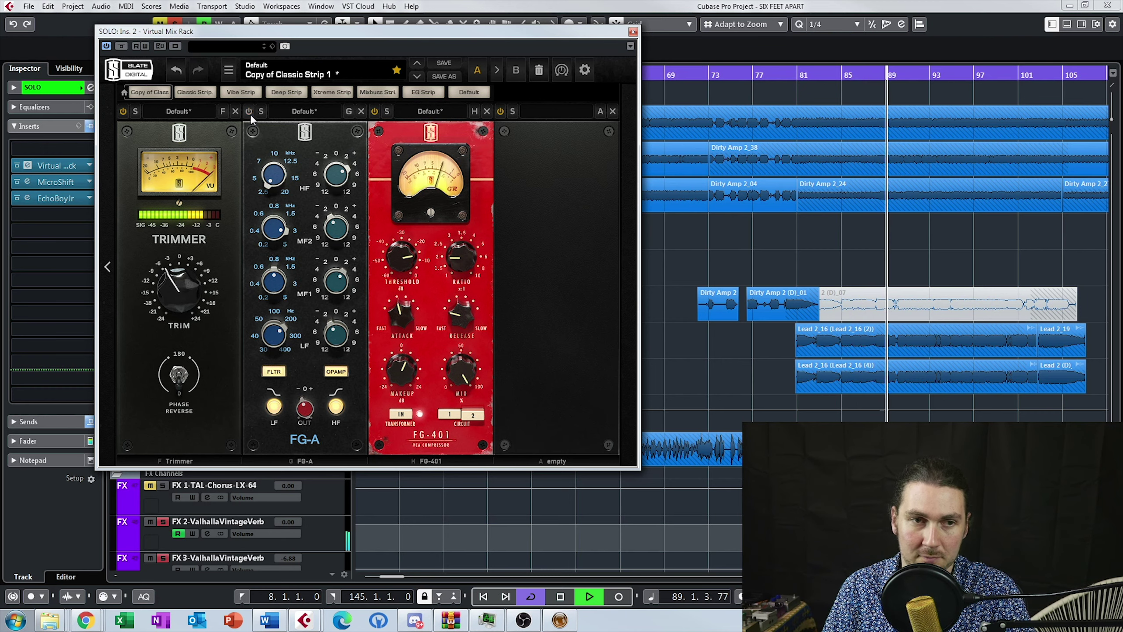
{"action": "left_click", "coordinate": [249, 110]}
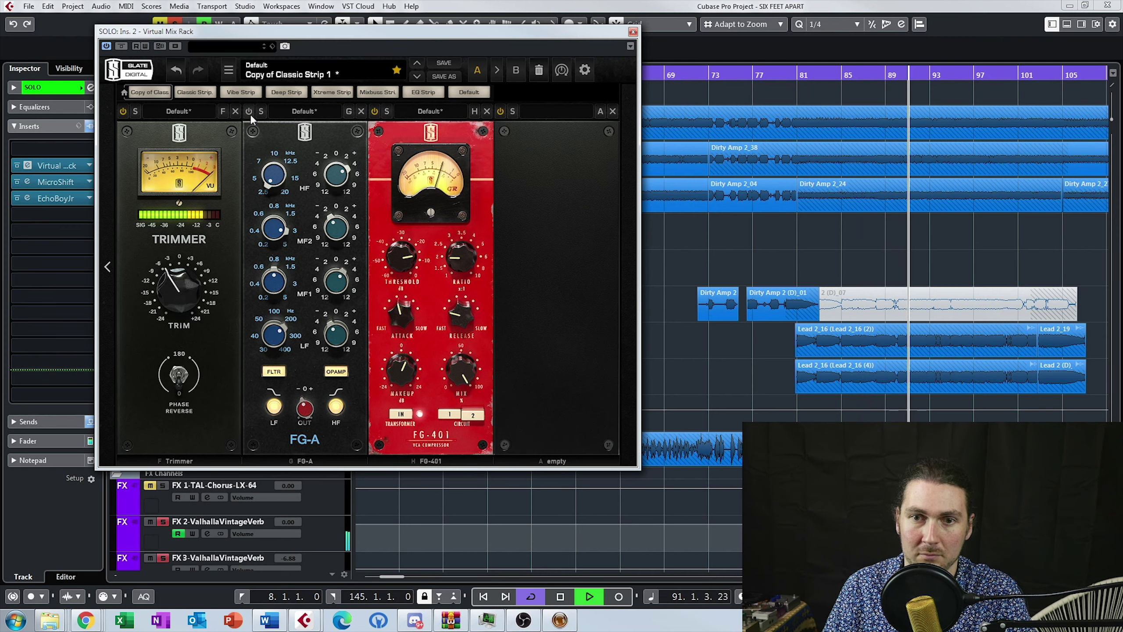
{"action": "left_click", "coordinate": [249, 111]}
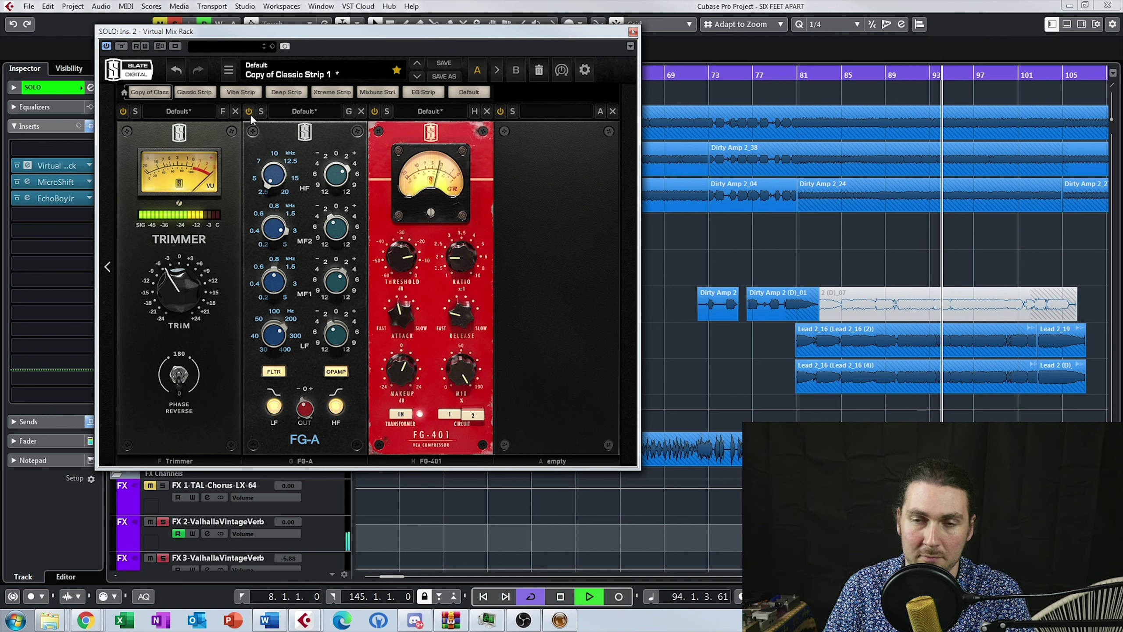
{"action": "left_click", "coordinate": [248, 111]}
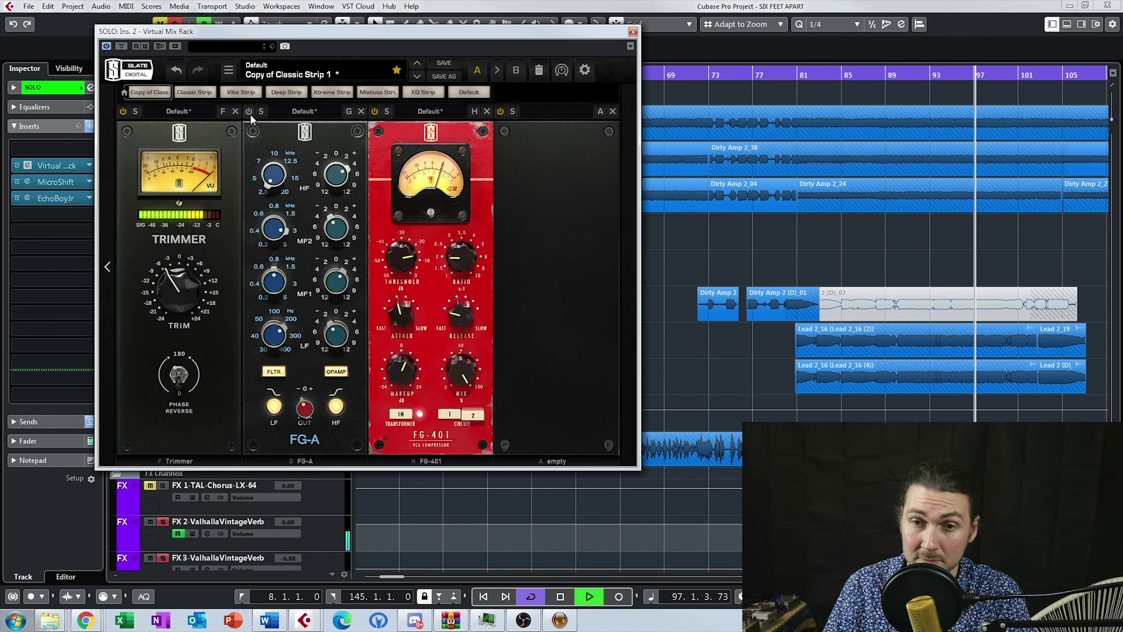
{"action": "left_click", "coordinate": [248, 111]}
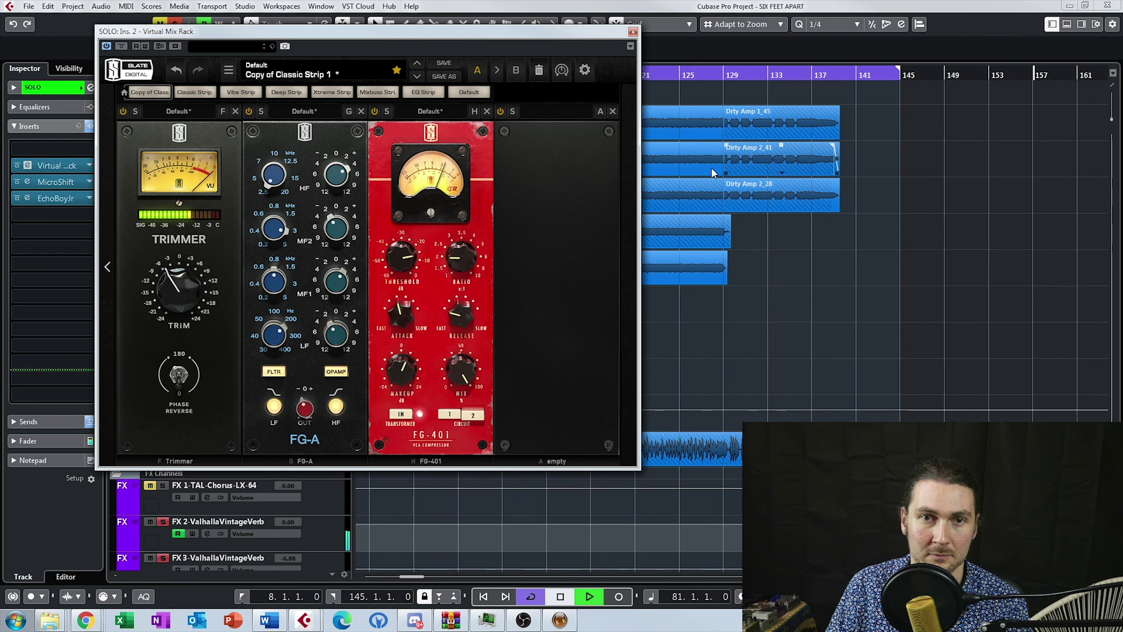
- Replay the full mix from bar 81, toggling the FG-A EQ off and on, ending enabled
{"action": "key", "text": "space"}
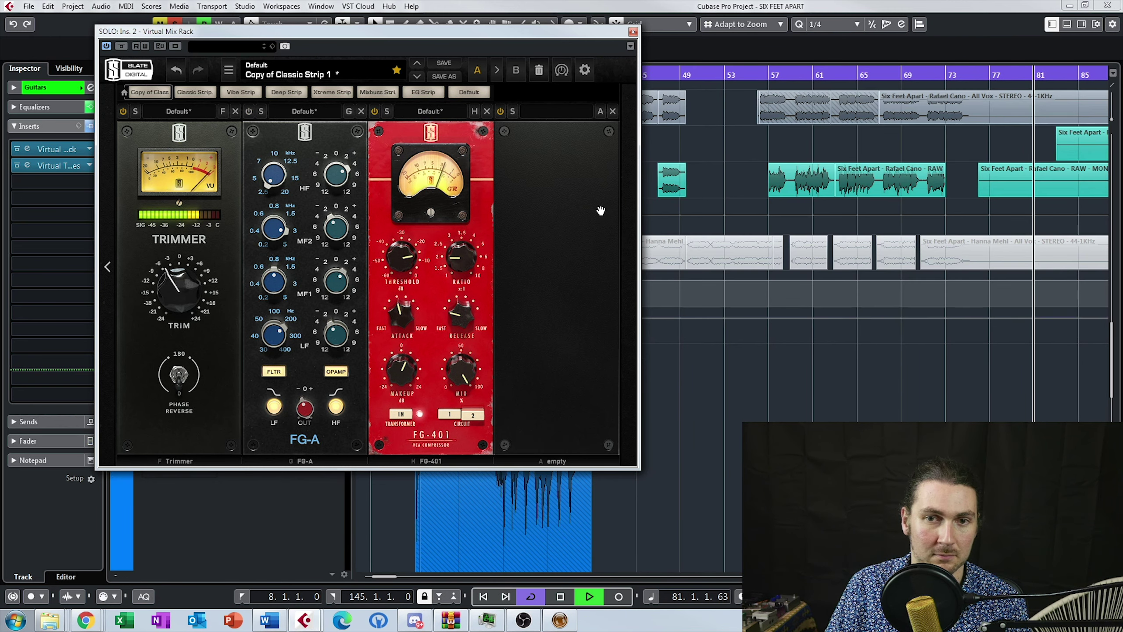
{"action": "key", "text": "space"}
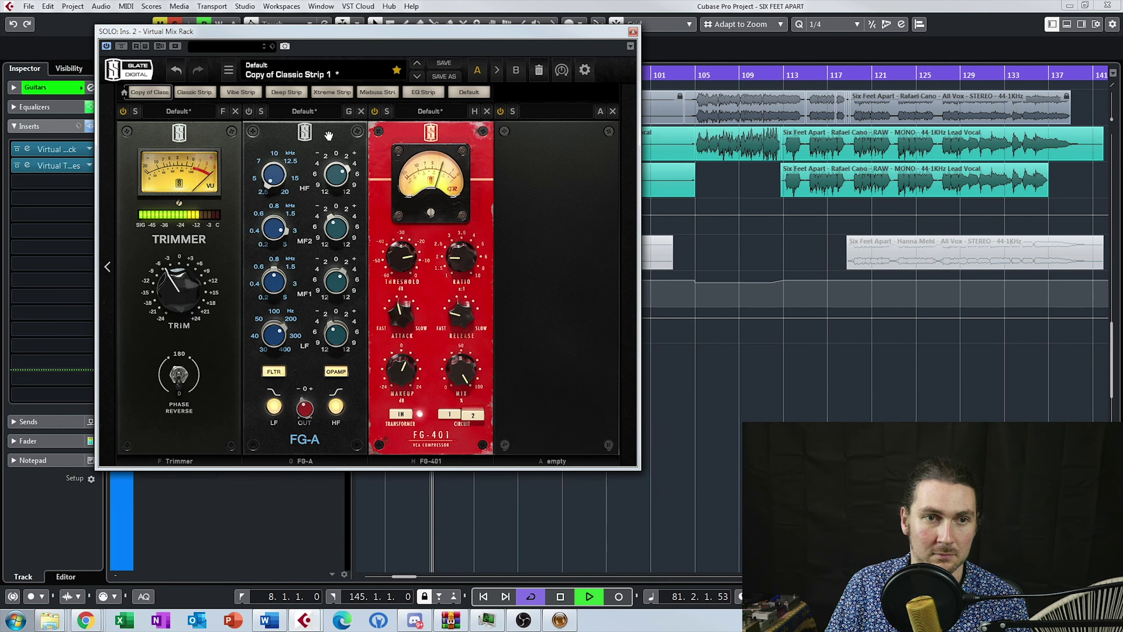
{"action": "left_click", "coordinate": [251, 112]}
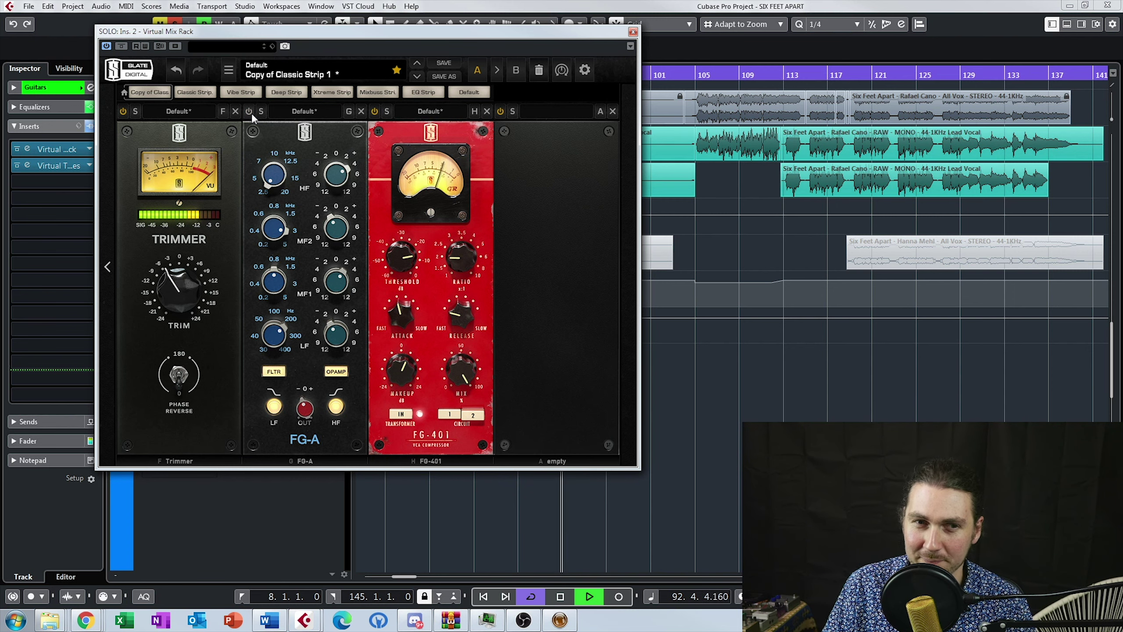
{"action": "left_click", "coordinate": [249, 111]}
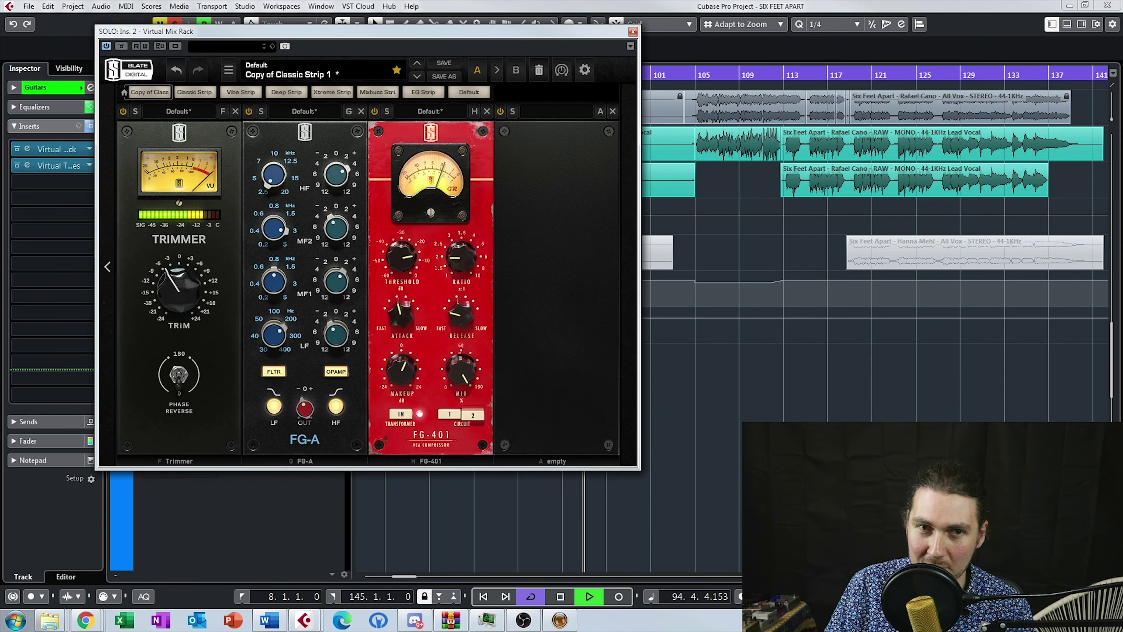
{"action": "left_click", "coordinate": [249, 111]}
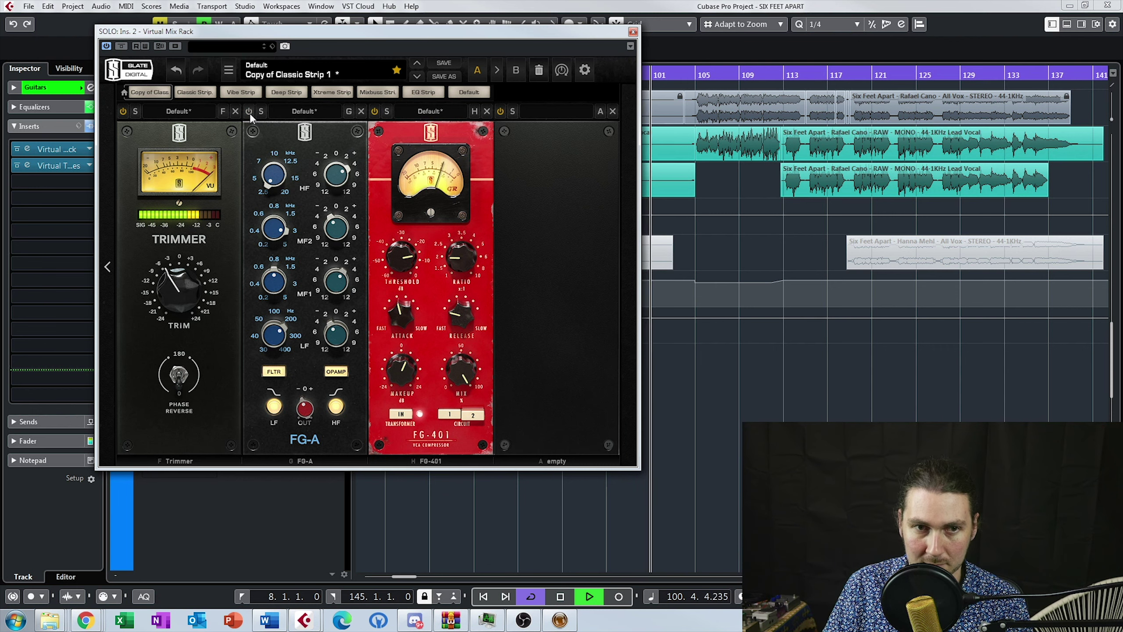
{"action": "left_click", "coordinate": [249, 111]}
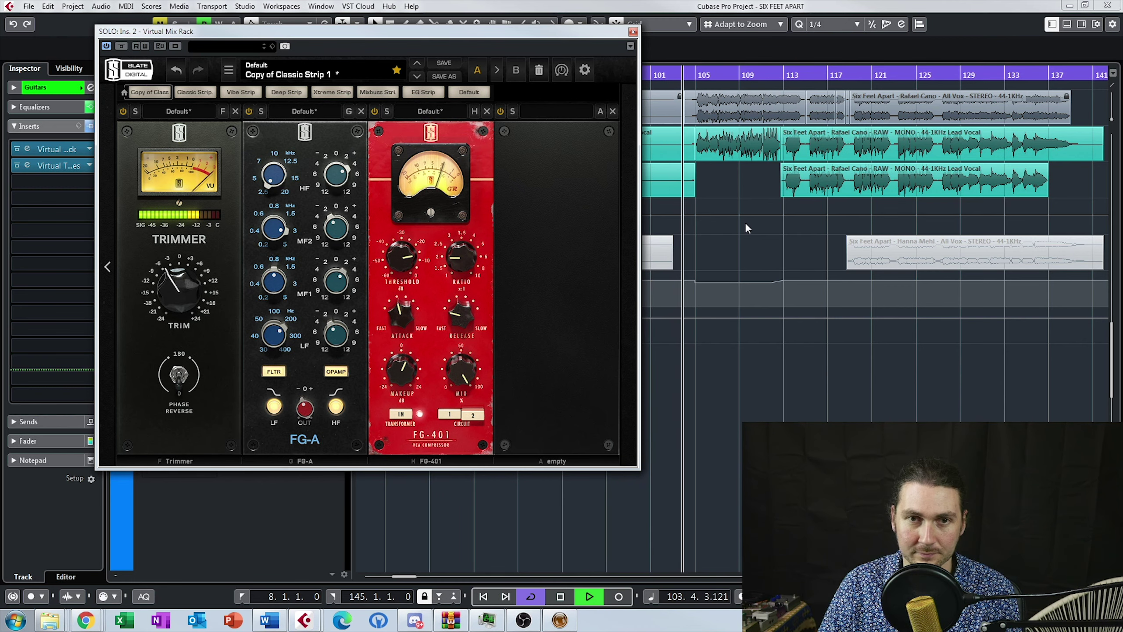
- Stop the full-mix playback so the playhead returns to bar 81
{"action": "key", "text": "space"}
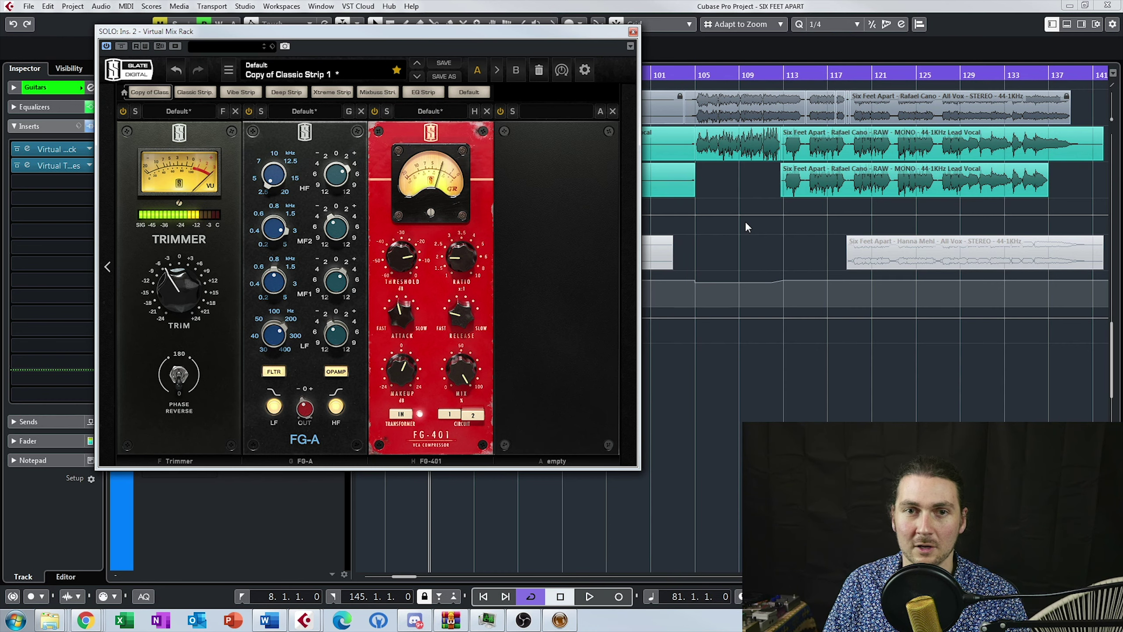